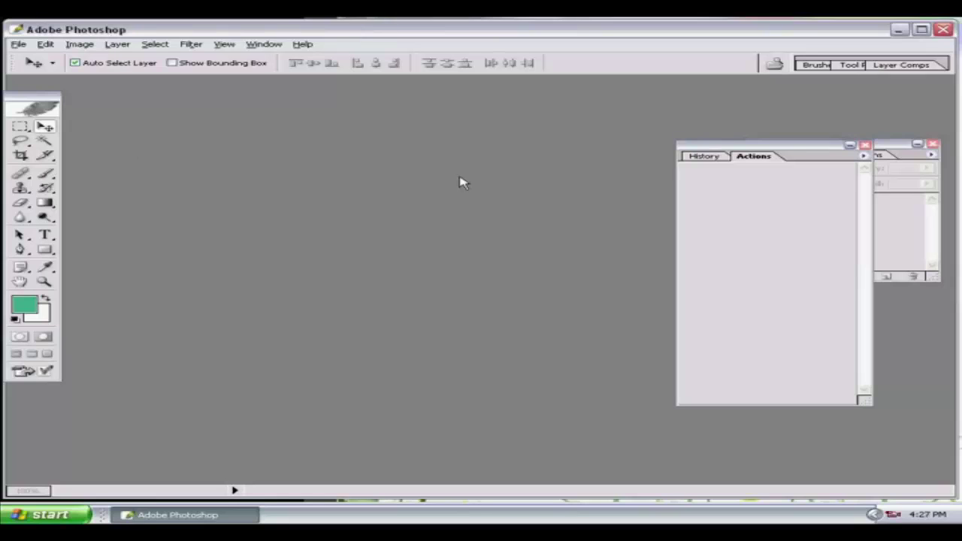
Rearrange the floating palettes so the Layers palette sits directly above the History and Actions palette
drag(708, 155, 803, 242)
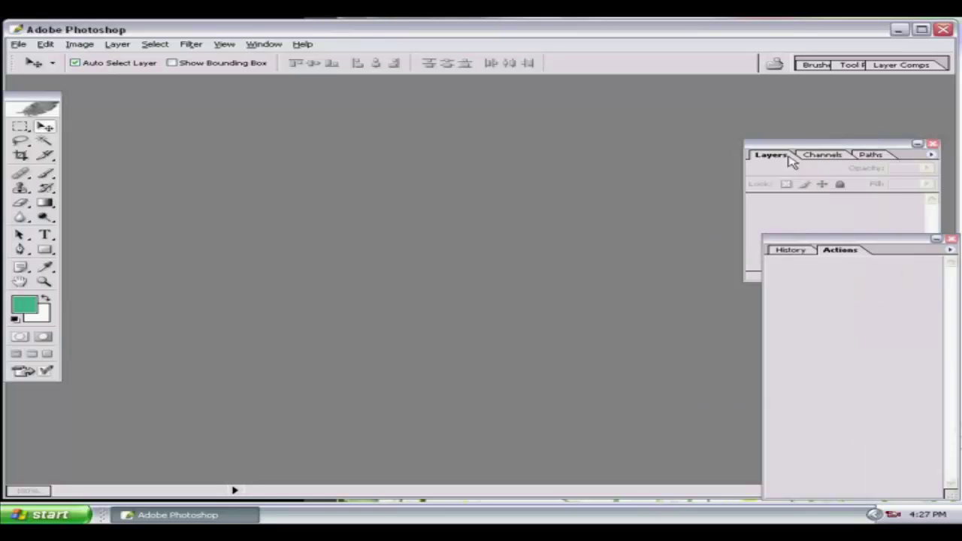
drag(803, 150, 811, 95)
drag(834, 242, 816, 241)
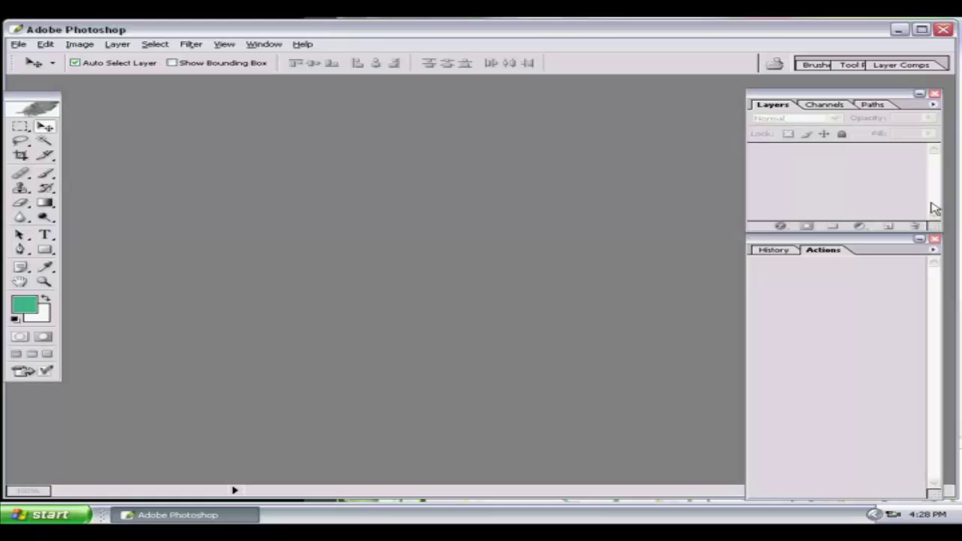
click(264, 45)
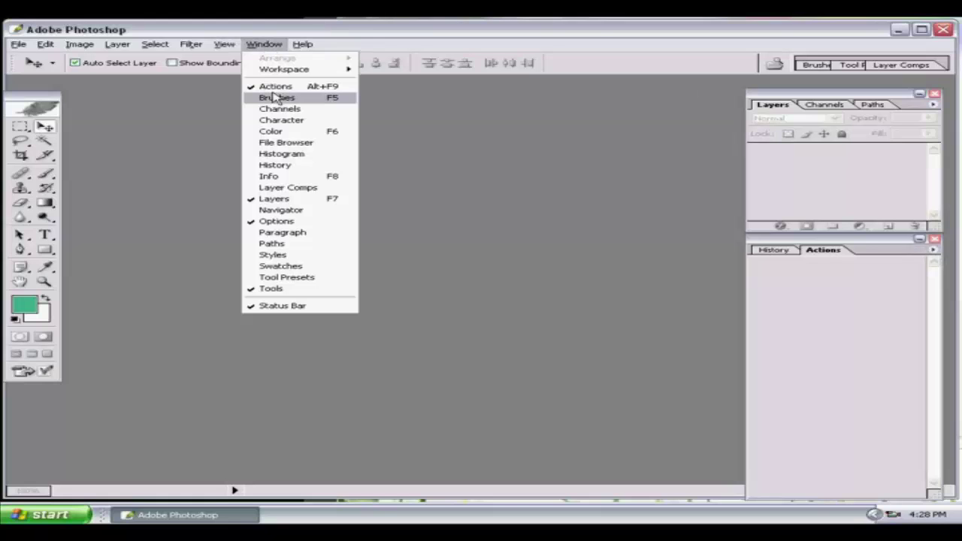
key(Escape)
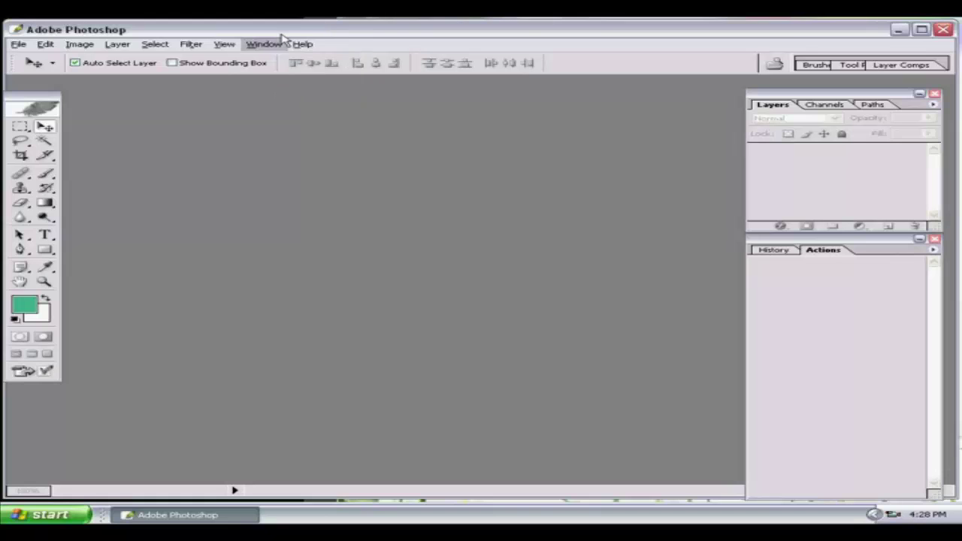
click(264, 44)
click(277, 88)
Reset the actions to the default set, and clear all actions from the palette
click(935, 252)
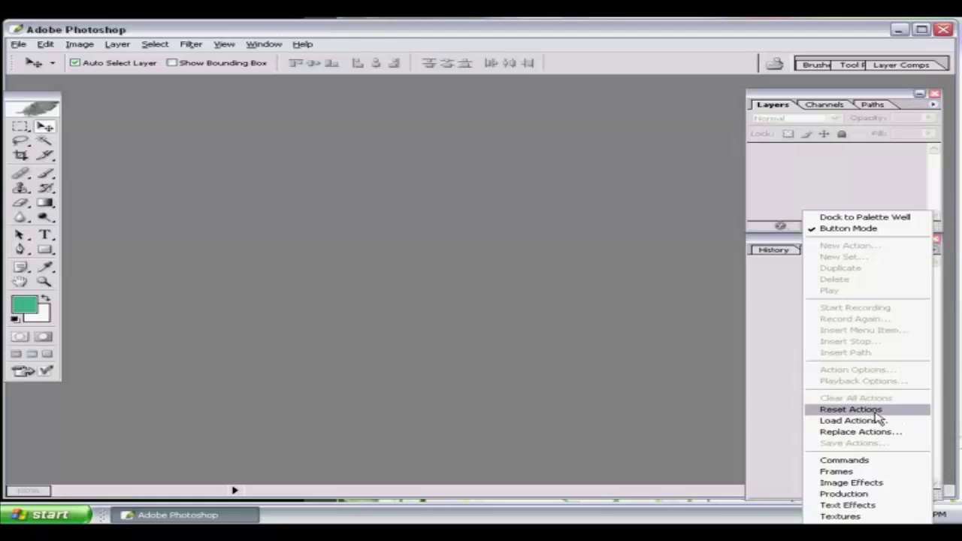
click(849, 409)
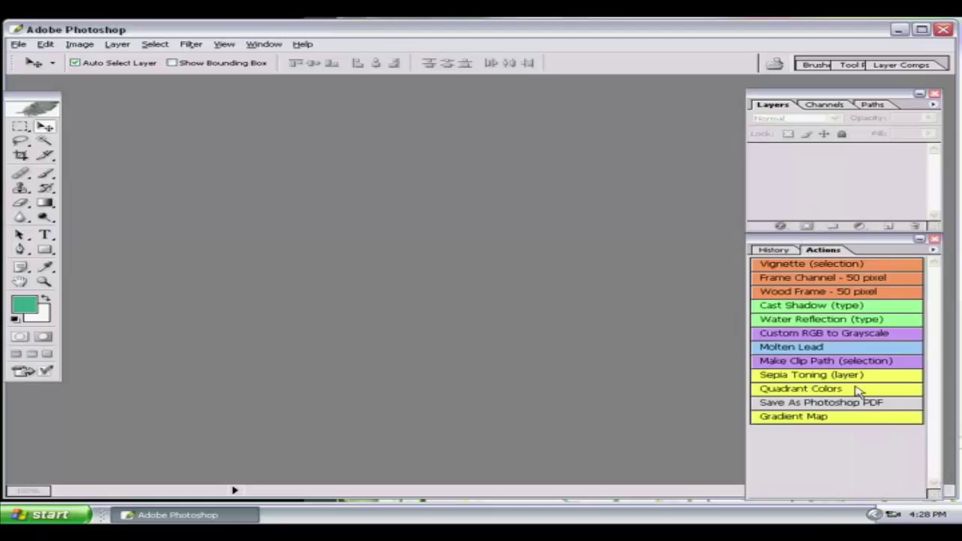
click(934, 252)
click(856, 396)
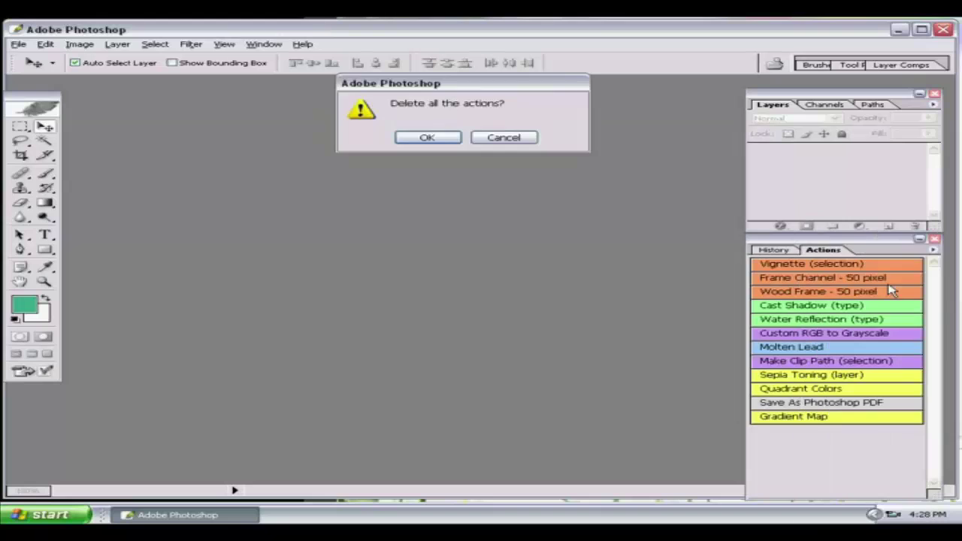
click(453, 140)
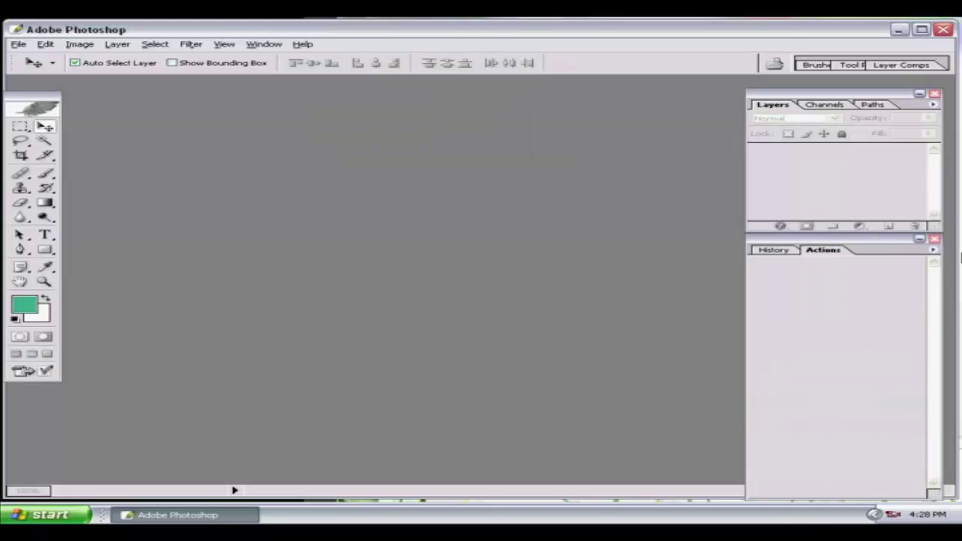
Load the Actions 2 action file from the Photo Shop Action 2 folder
click(933, 251)
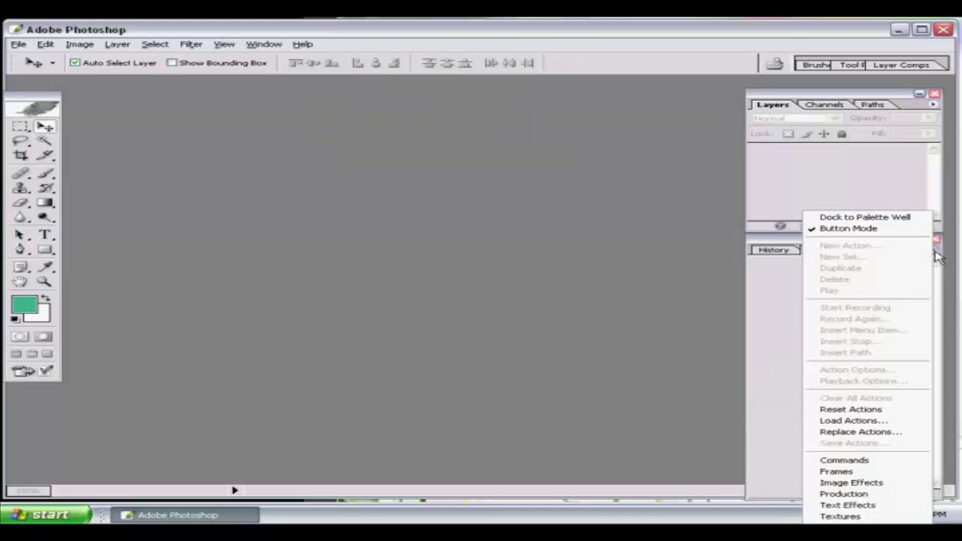
click(868, 423)
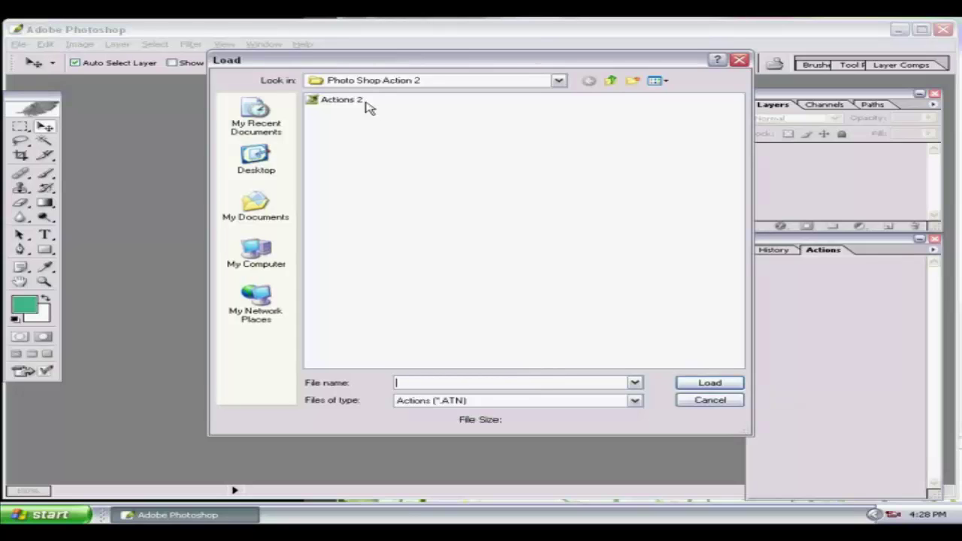
click(340, 102)
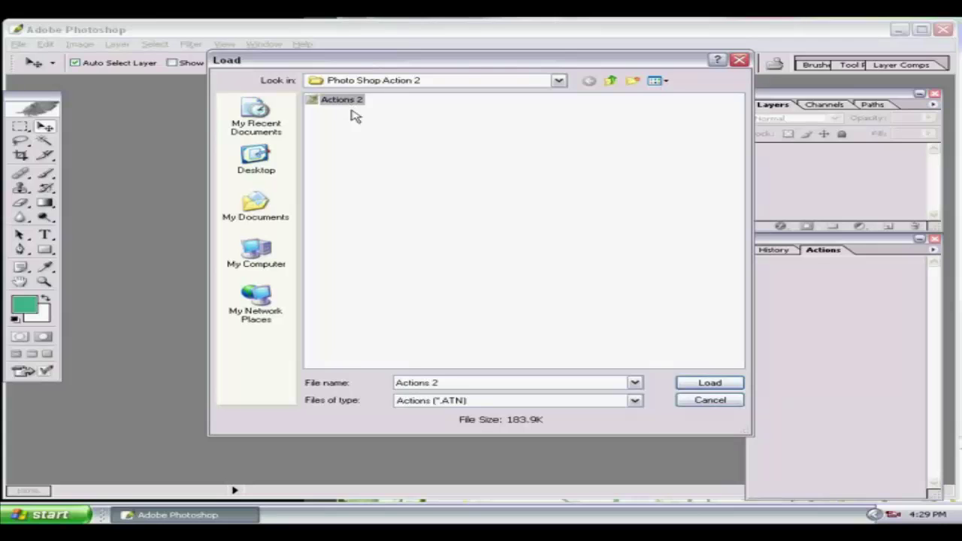
click(708, 384)
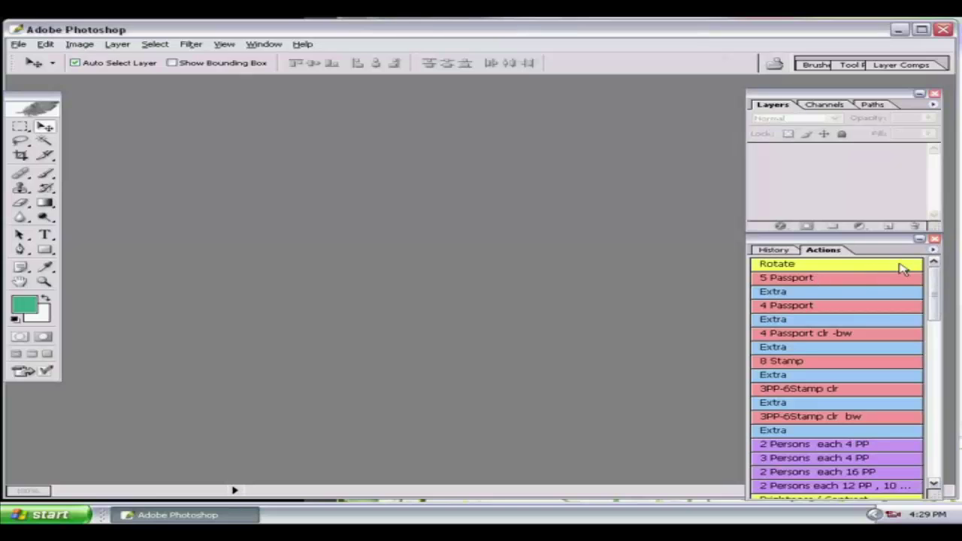
Turn Button Mode off and on again for the loaded actions, and look through the passport and stamp actions
click(933, 250)
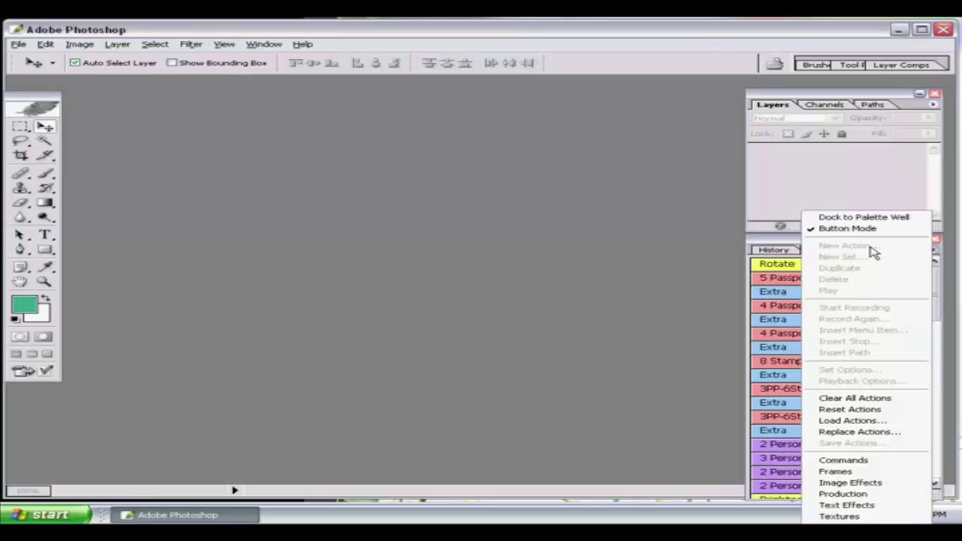
click(845, 228)
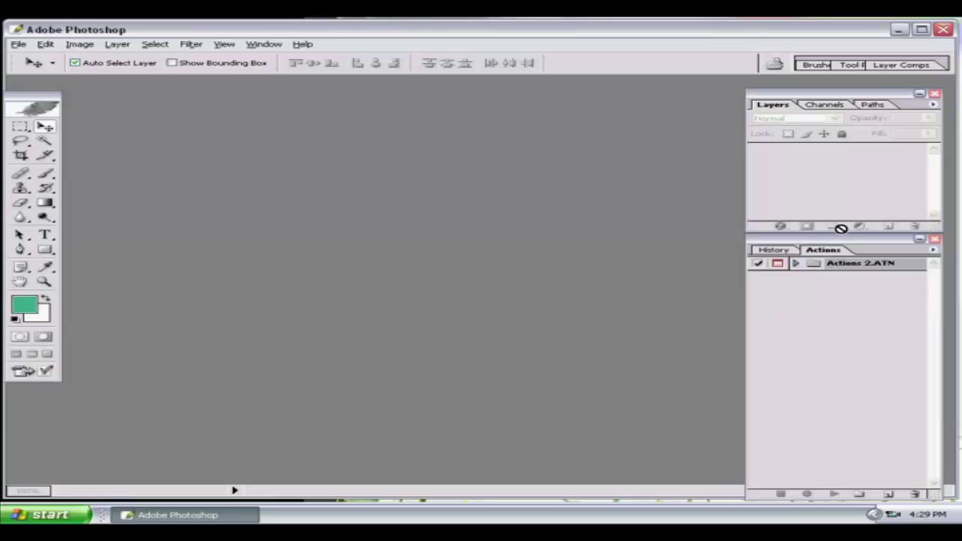
click(933, 250)
click(834, 228)
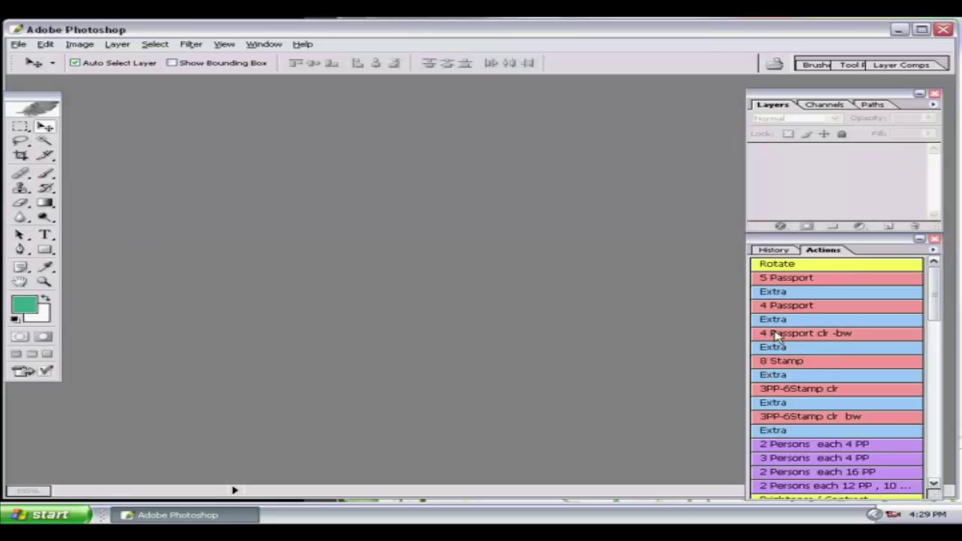
drag(935, 297, 935, 359)
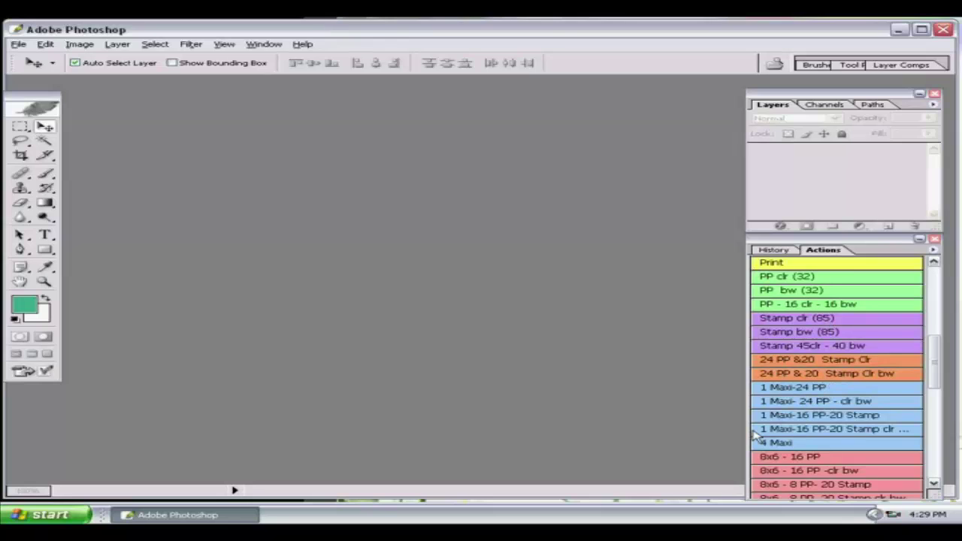
Create a new document 4 inches wide and 6 inches high at 200 pixels/inch
click(18, 46)
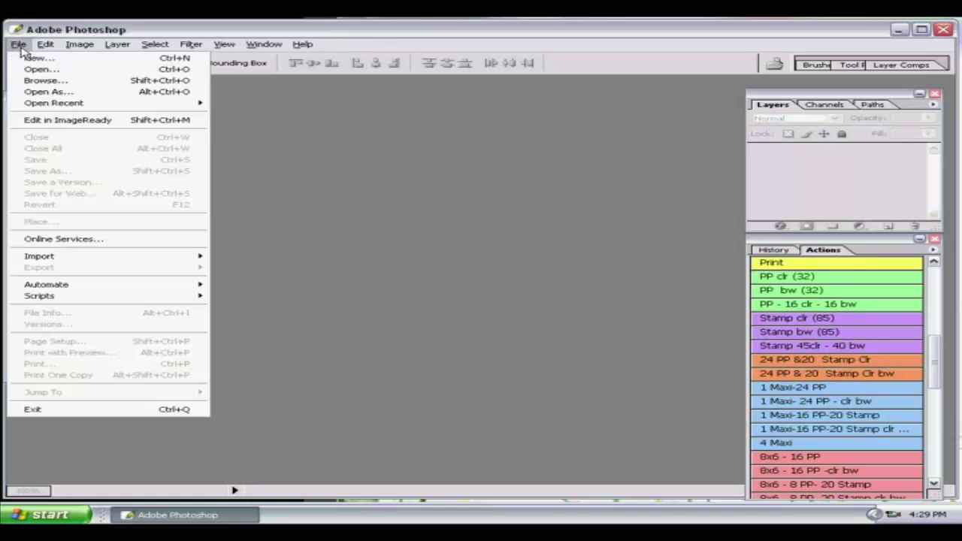
click(53, 64)
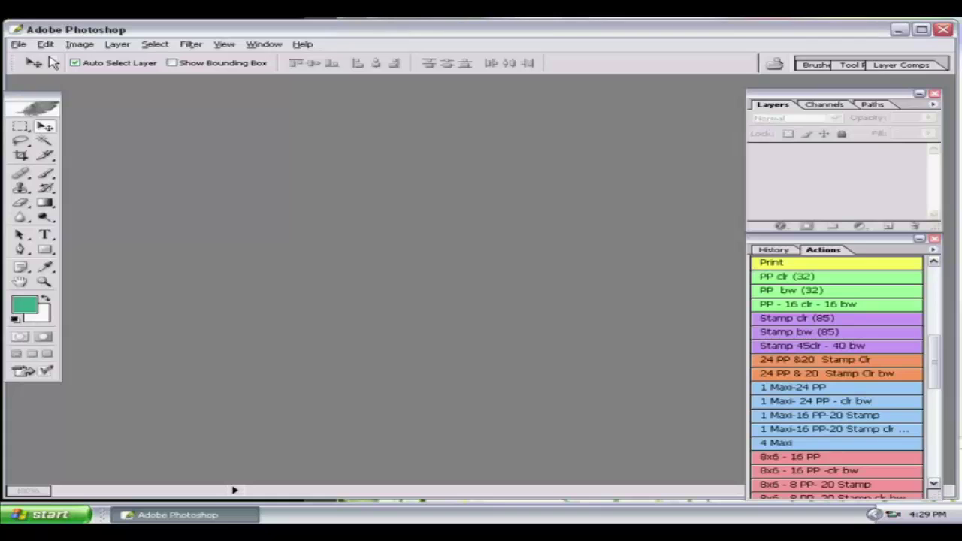
drag(418, 229, 356, 233)
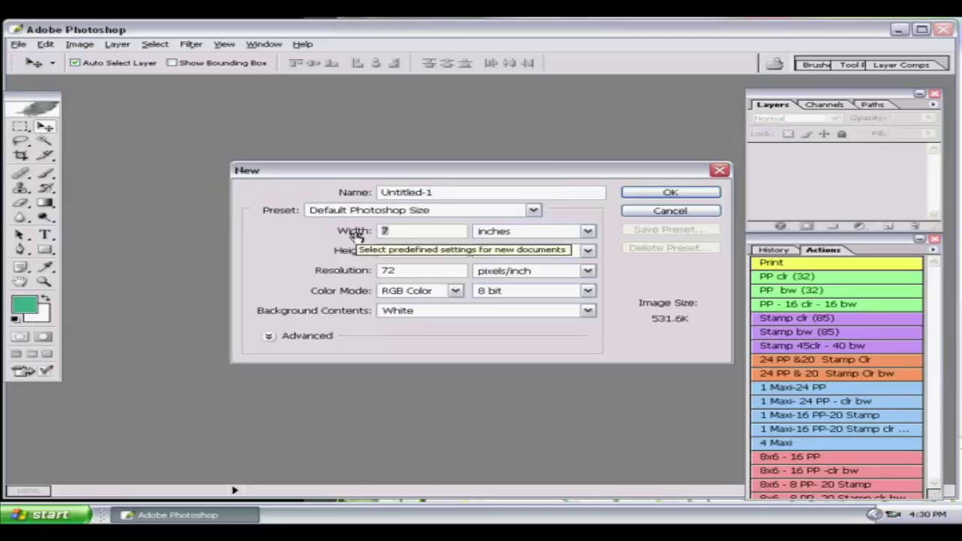
text(4)
key(Tab)
text(6)
key(Tab)
text(200)
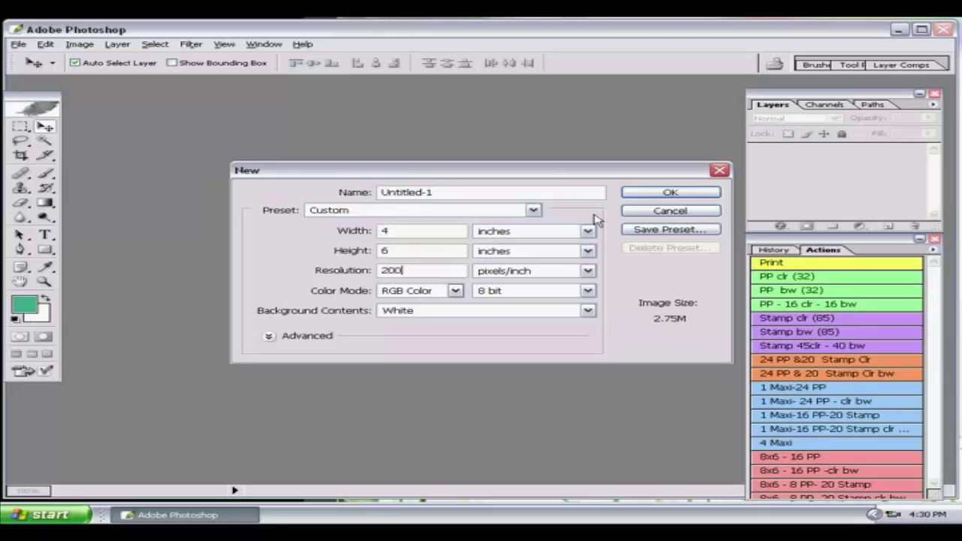
click(671, 193)
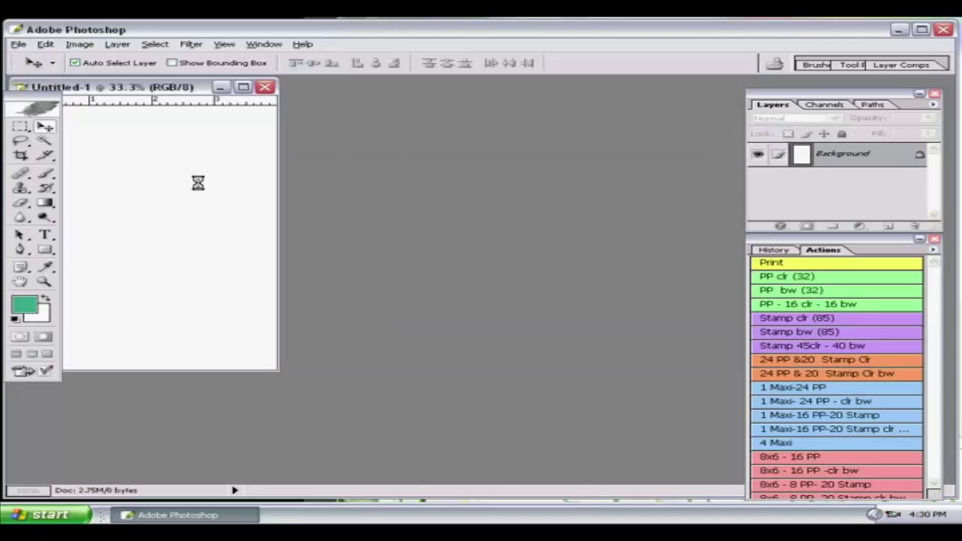
Open the image cutting 1 from the Desktop
double_click(399, 149)
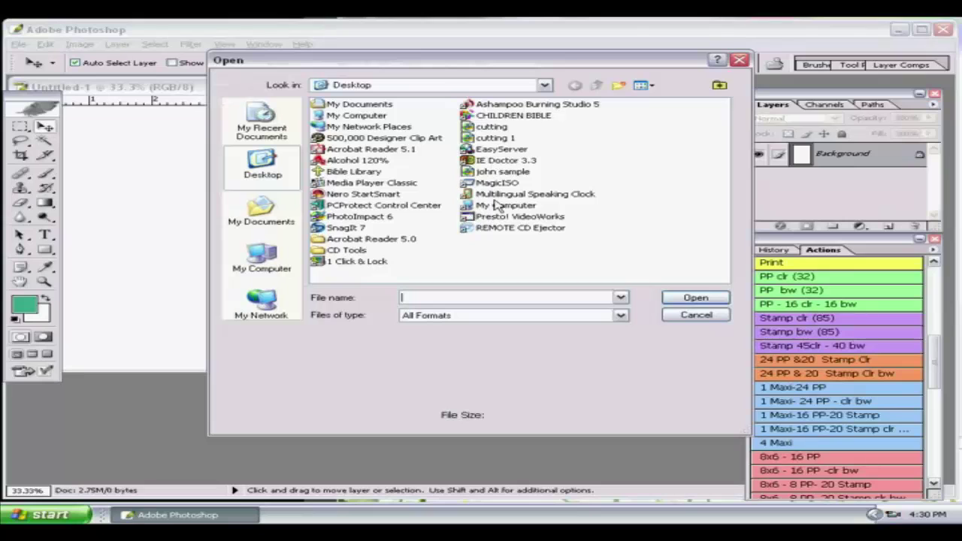
click(494, 138)
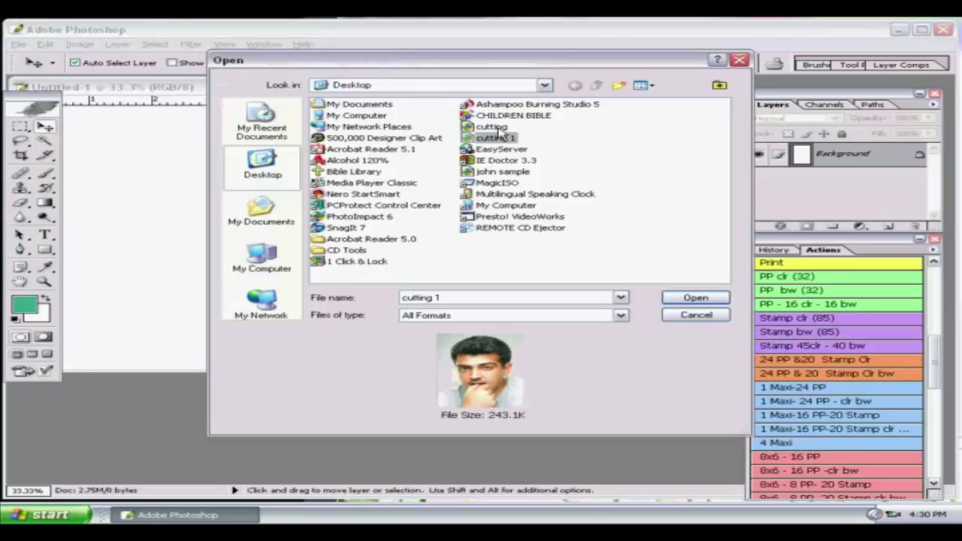
click(703, 299)
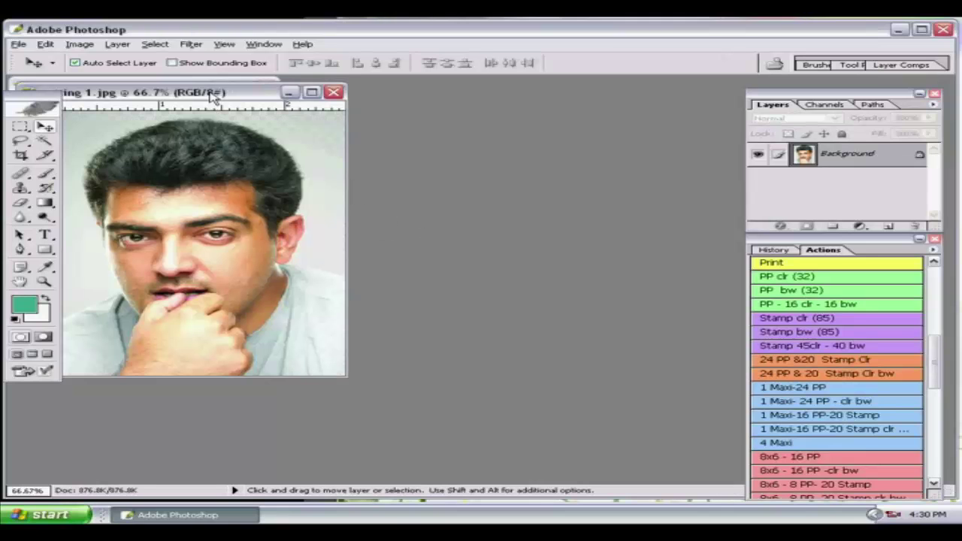
Copy the portrait from cutting 1.jpg into the blank document as a new layer, and close the source image
drag(212, 93, 628, 147)
drag(513, 284, 191, 203)
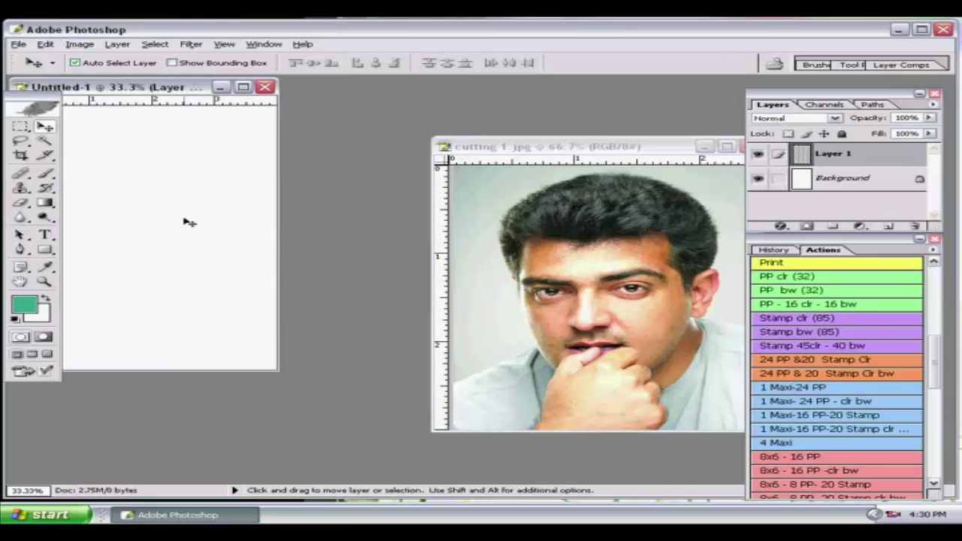
drag(559, 148, 404, 176)
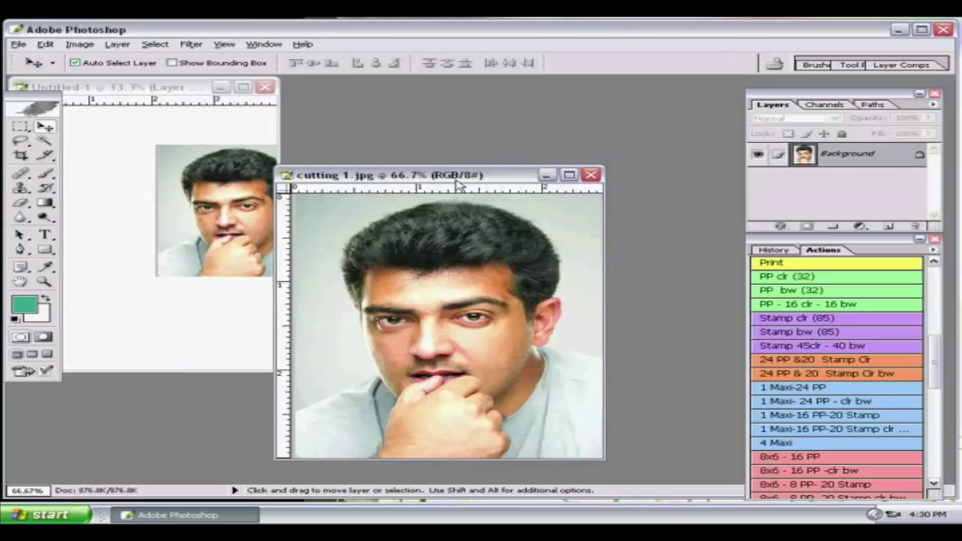
click(593, 176)
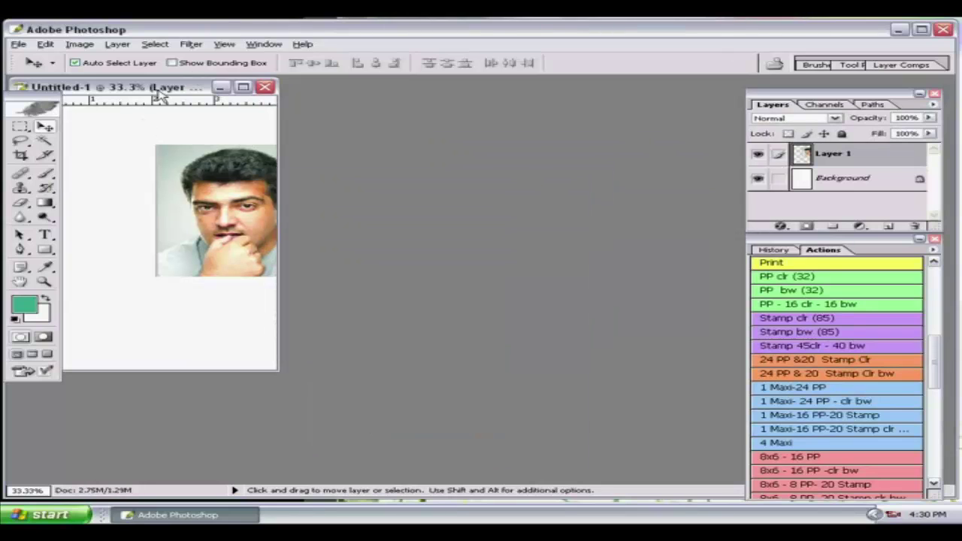
Maximize the document window, and enlarge the portrait layer to about 202% wide by 205% high so it covers the whole page
double_click(160, 89)
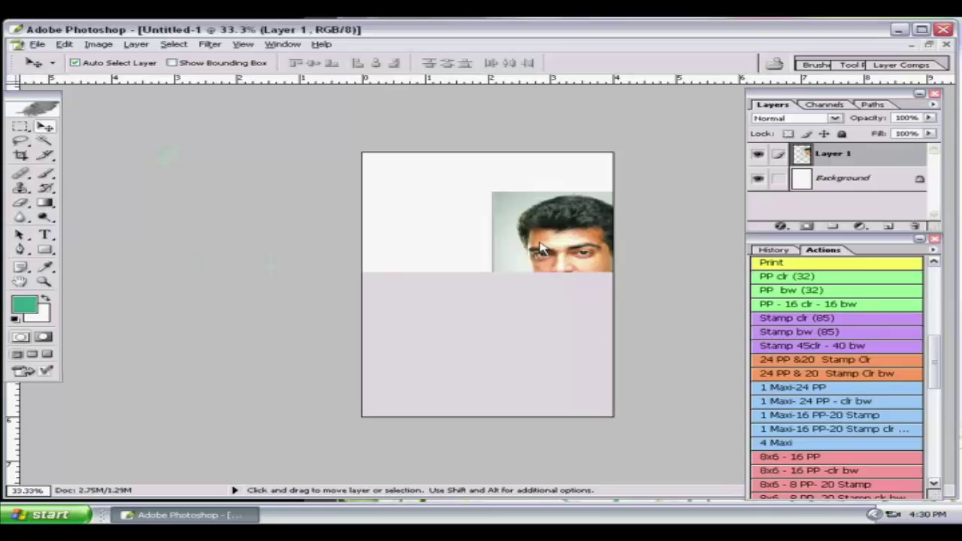
drag(539, 248, 410, 205)
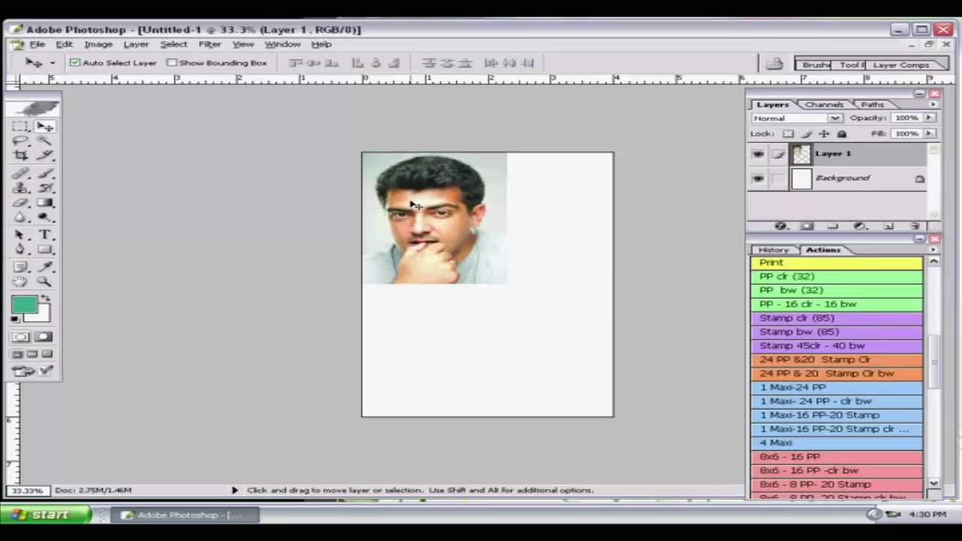
click(173, 63)
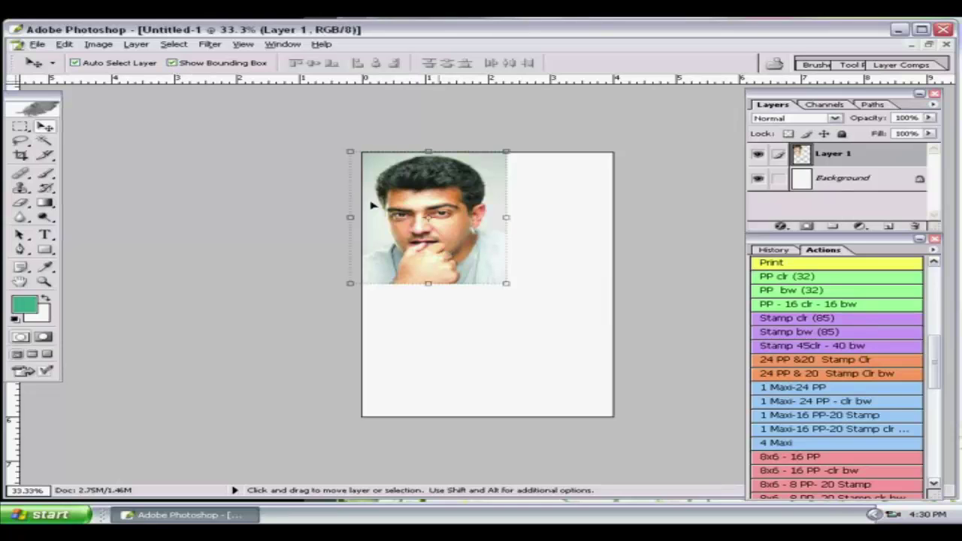
drag(506, 283, 596, 362)
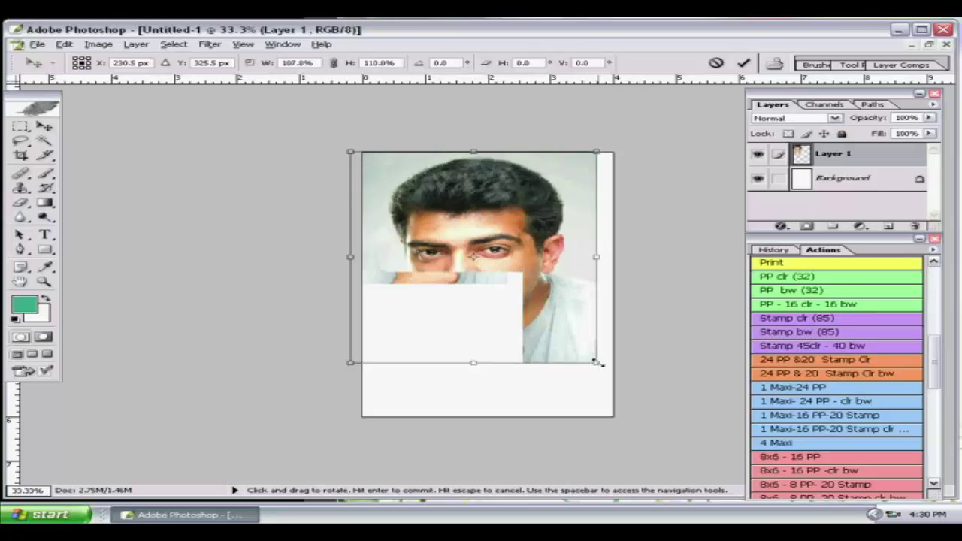
drag(597, 362, 667, 423)
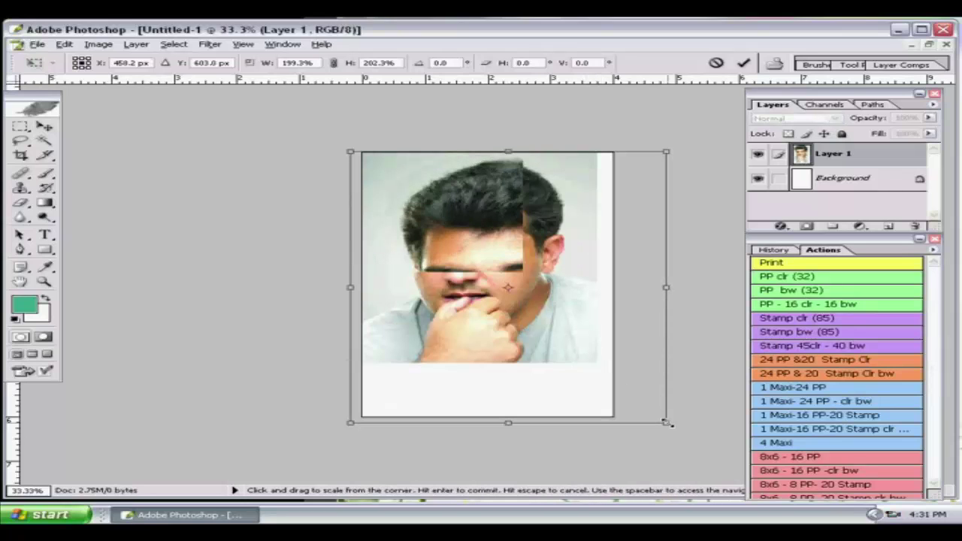
drag(543, 400, 516, 398)
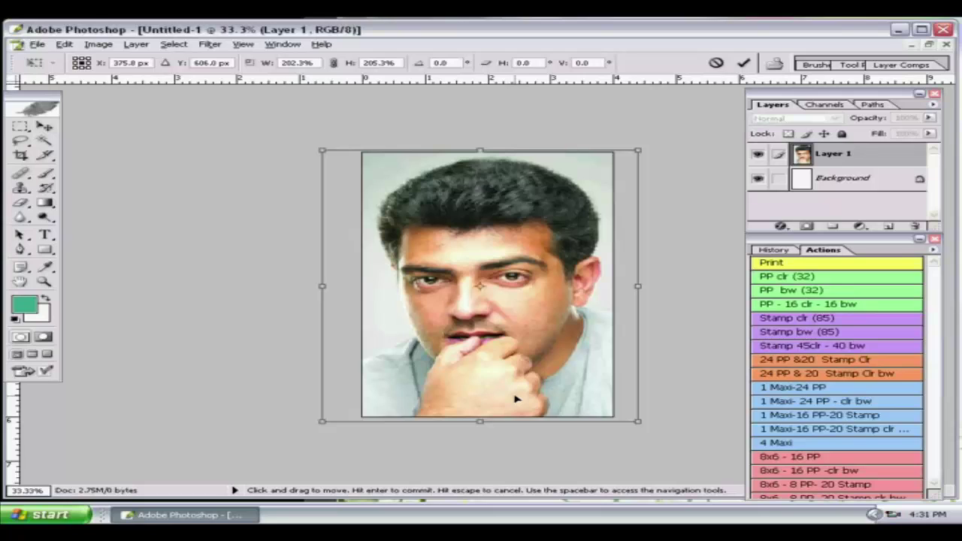
key(Return)
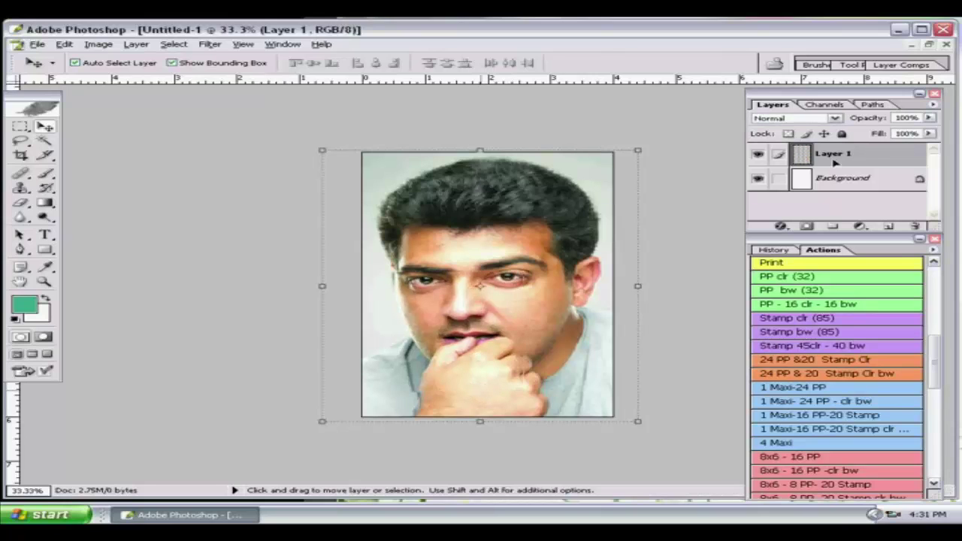
click(173, 63)
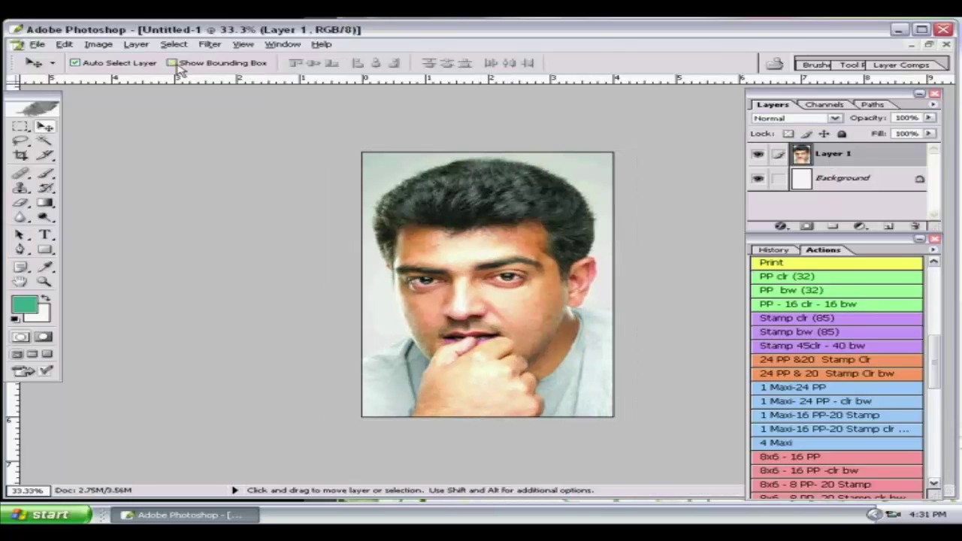
click(137, 45)
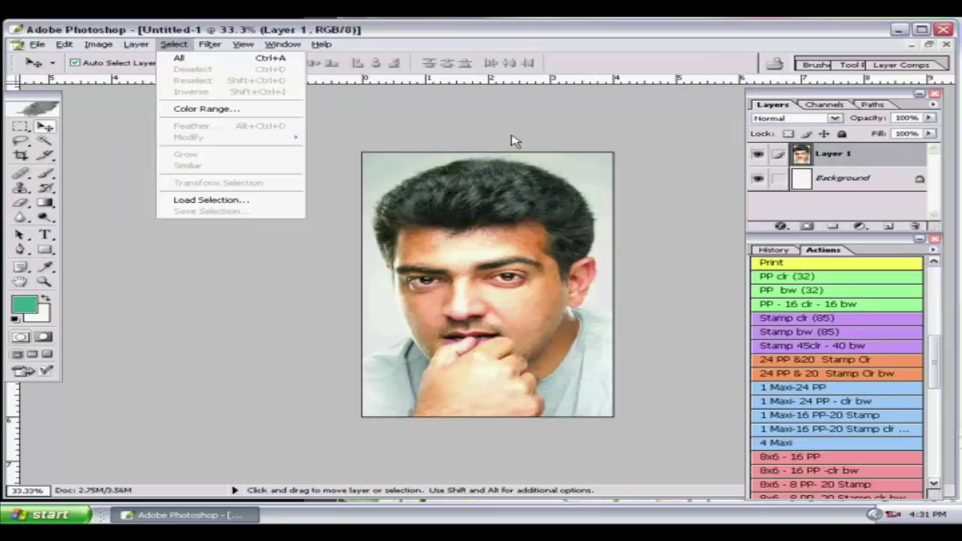
click(515, 142)
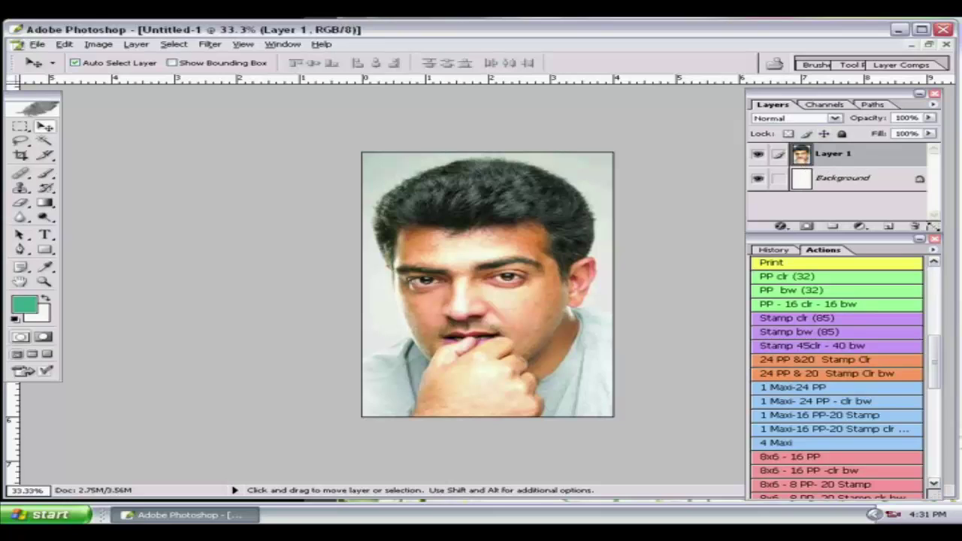
Save the portrait to the Desktop as a JPEG named HH at Maximum quality 12, and close the layered document without saving changes
click(37, 45)
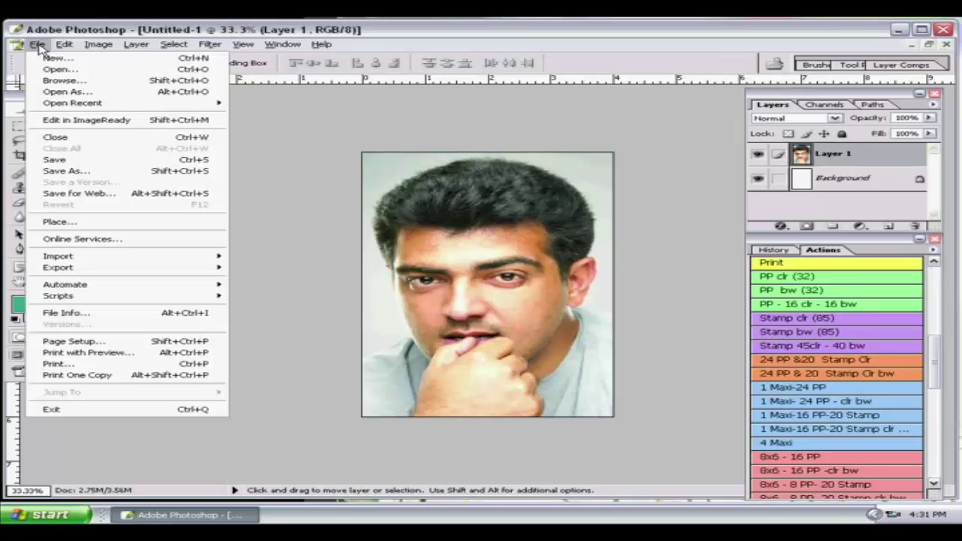
click(88, 174)
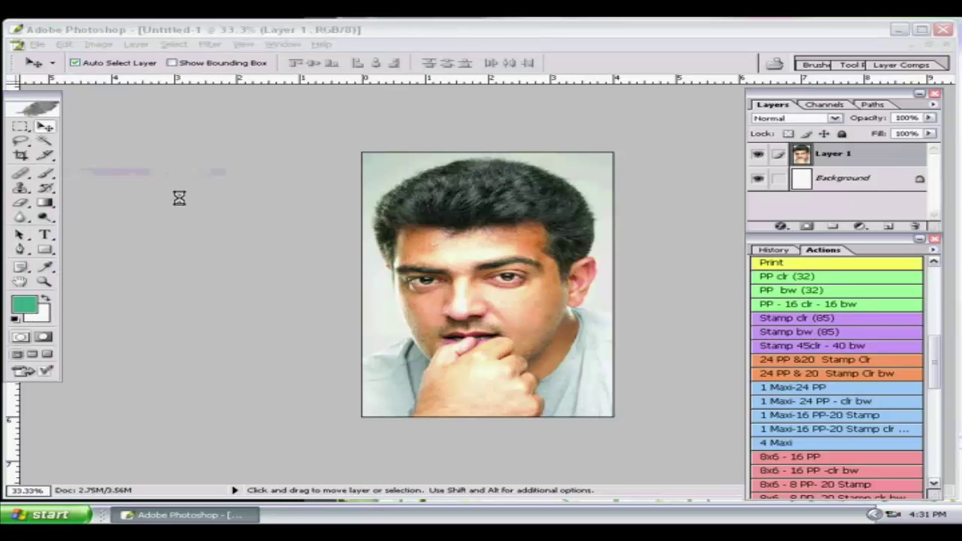
click(450, 311)
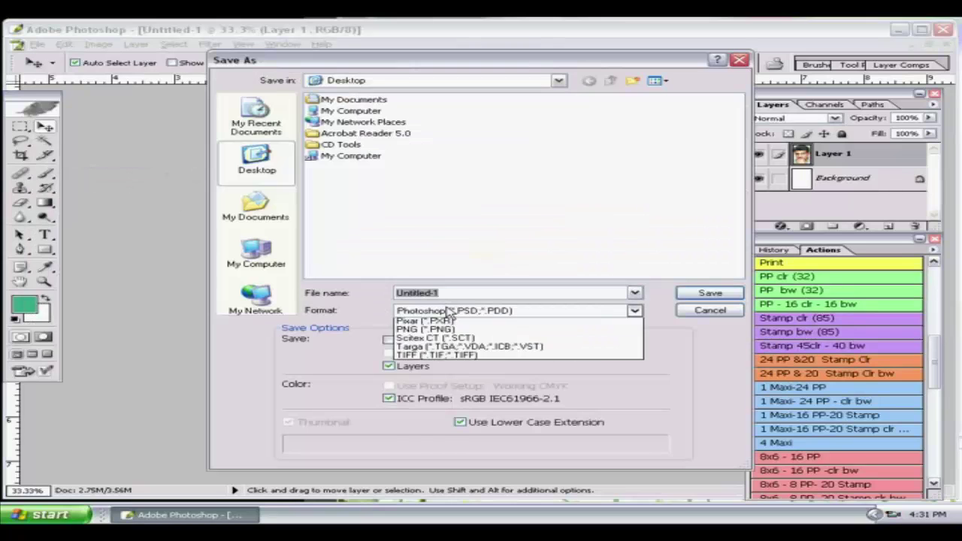
click(451, 375)
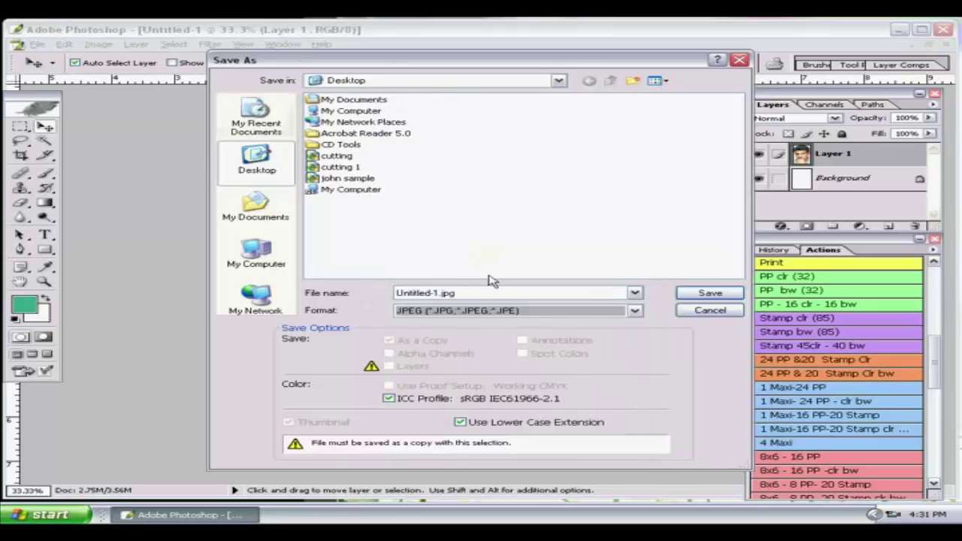
click(406, 293)
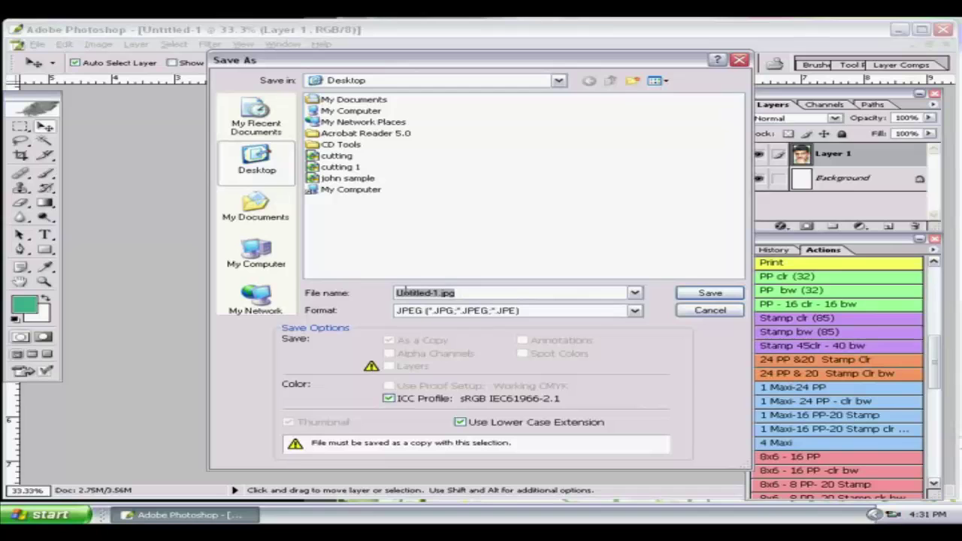
text(HH)
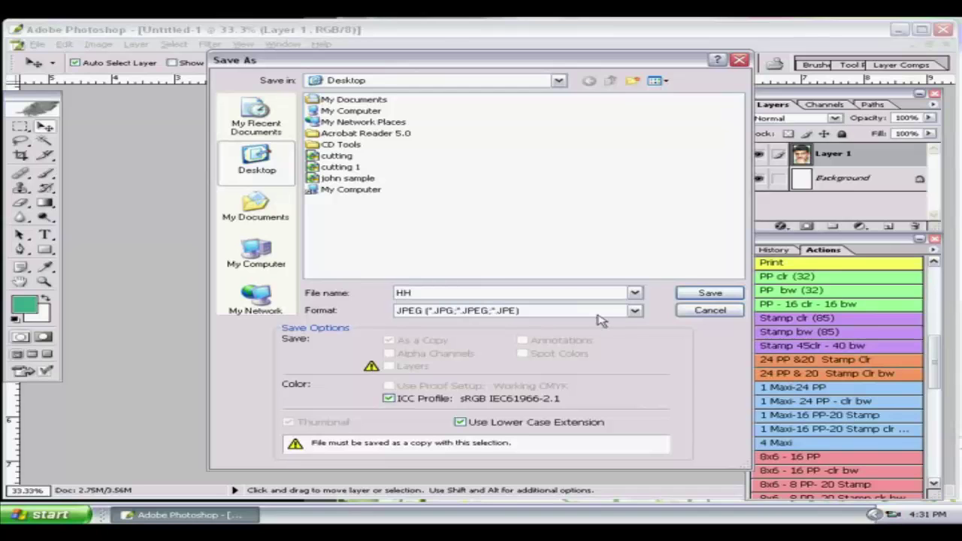
click(685, 292)
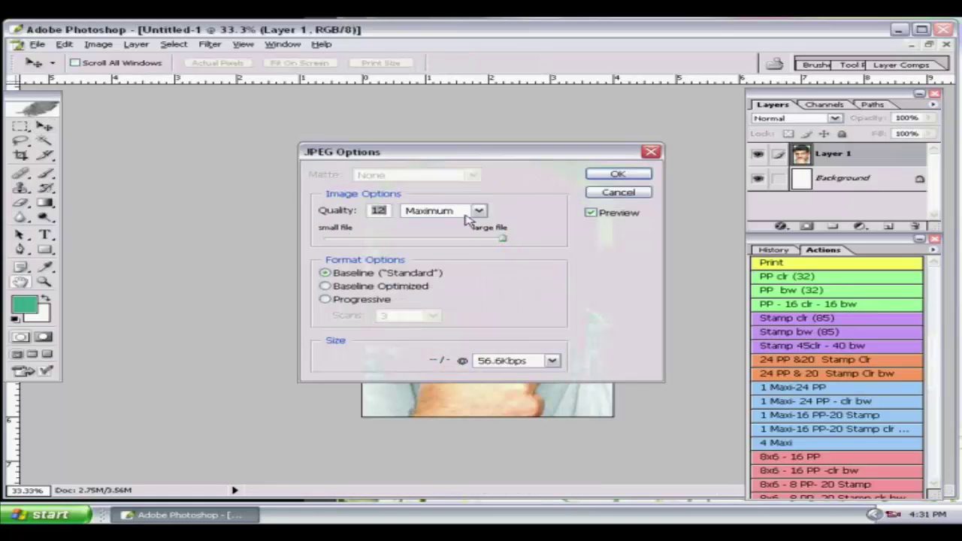
click(618, 174)
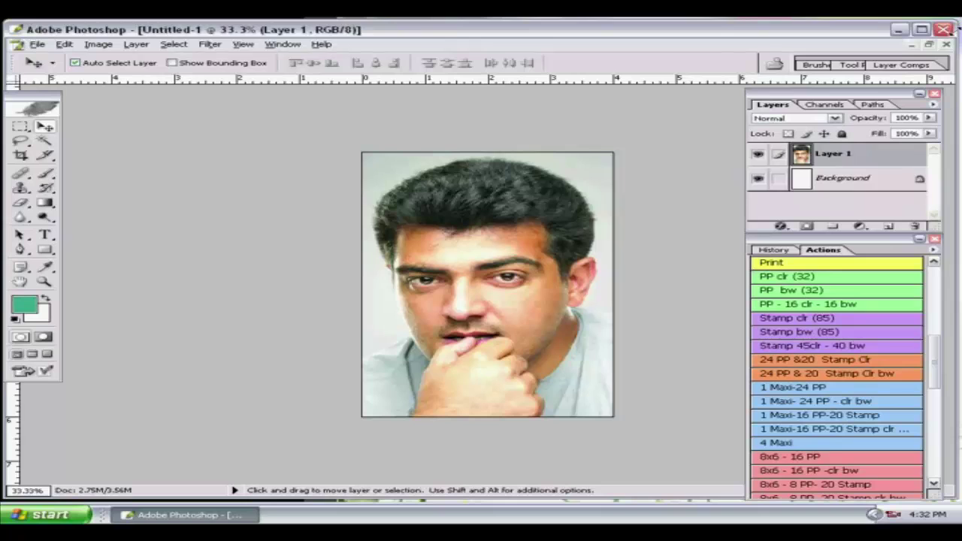
click(946, 44)
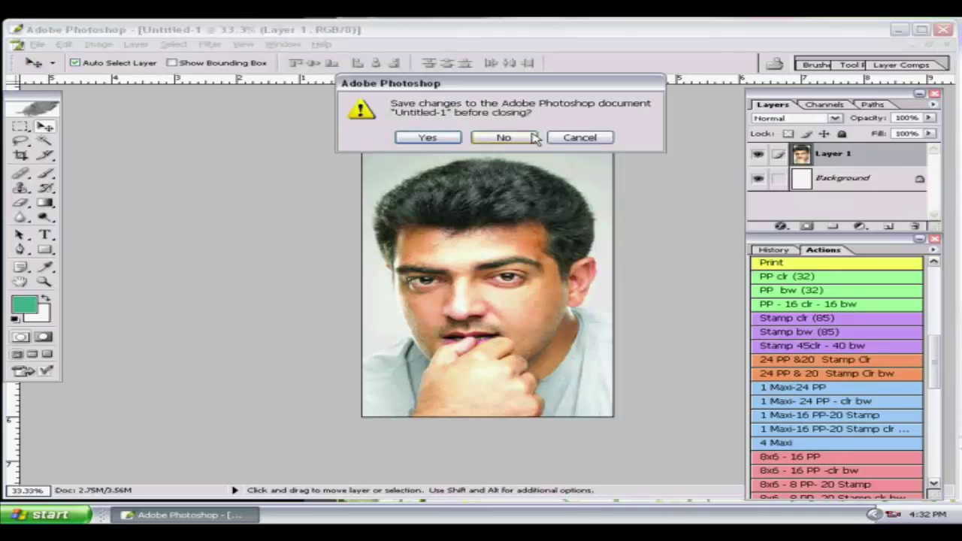
click(508, 138)
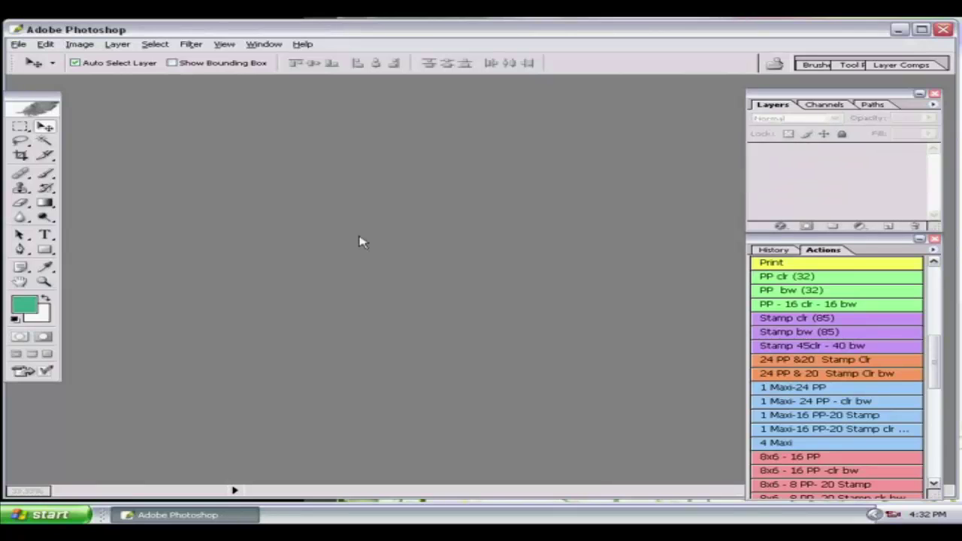
Open the image HH from the Desktop in a maximized window and check its image size and resolution without changing them
double_click(359, 242)
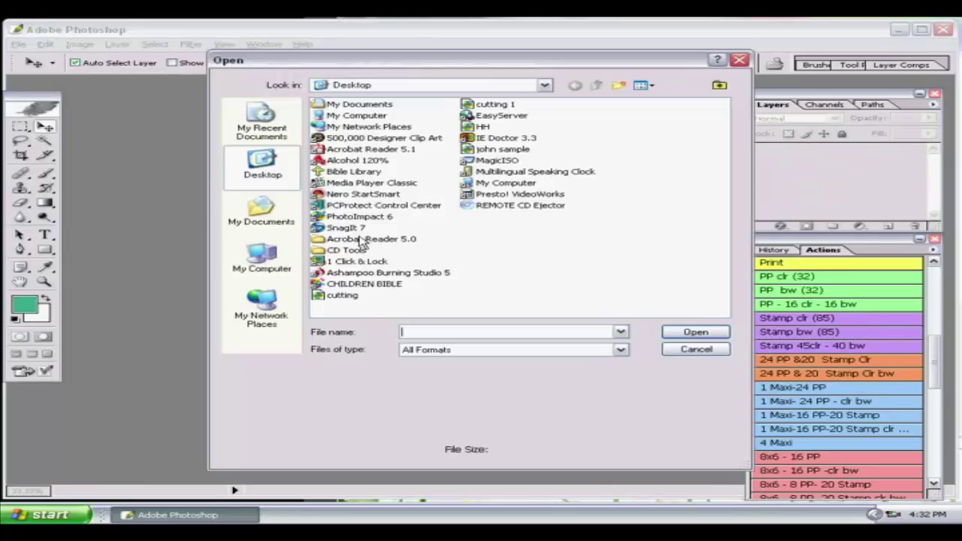
click(485, 127)
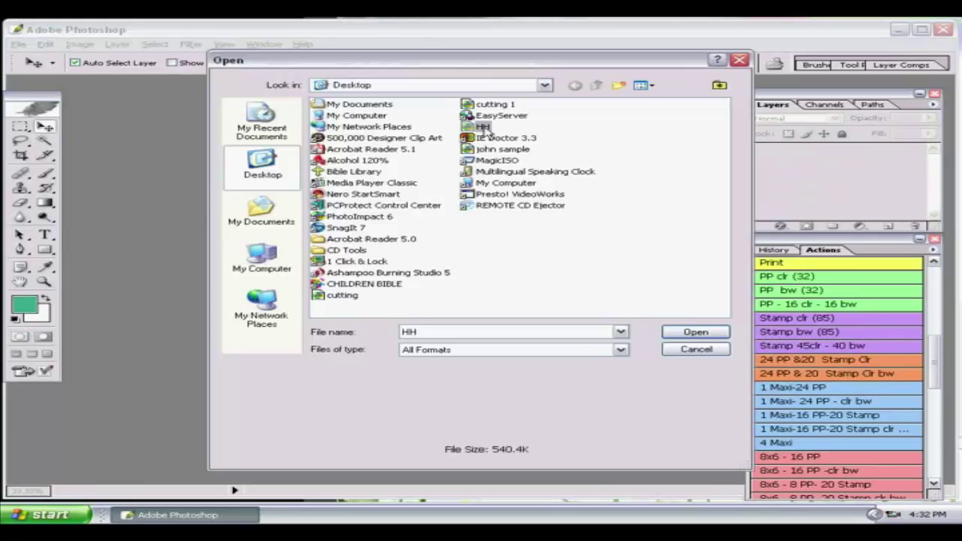
click(695, 333)
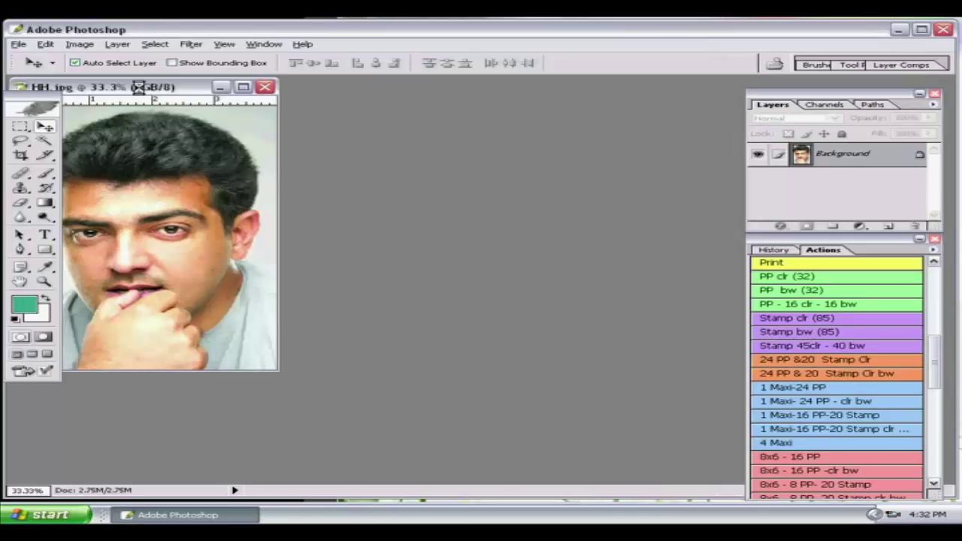
double_click(148, 88)
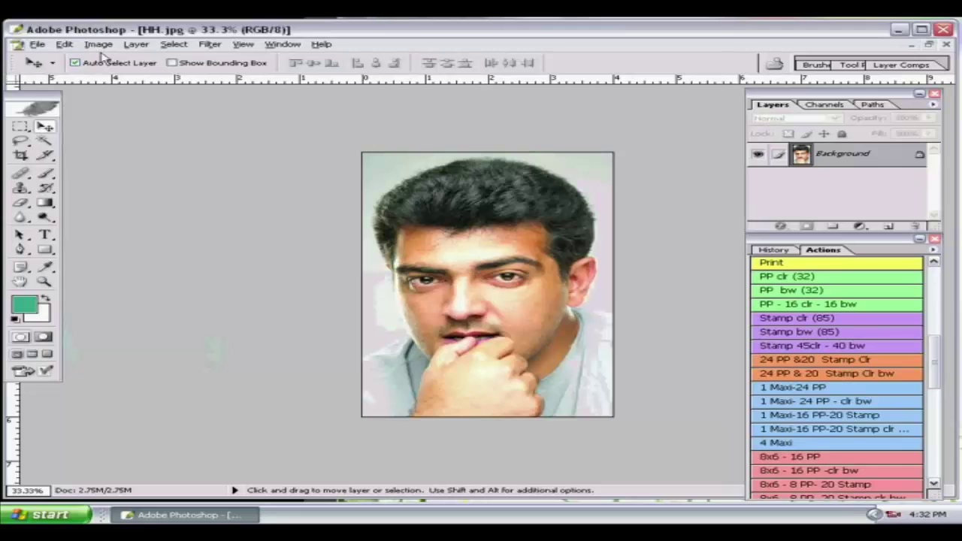
click(98, 45)
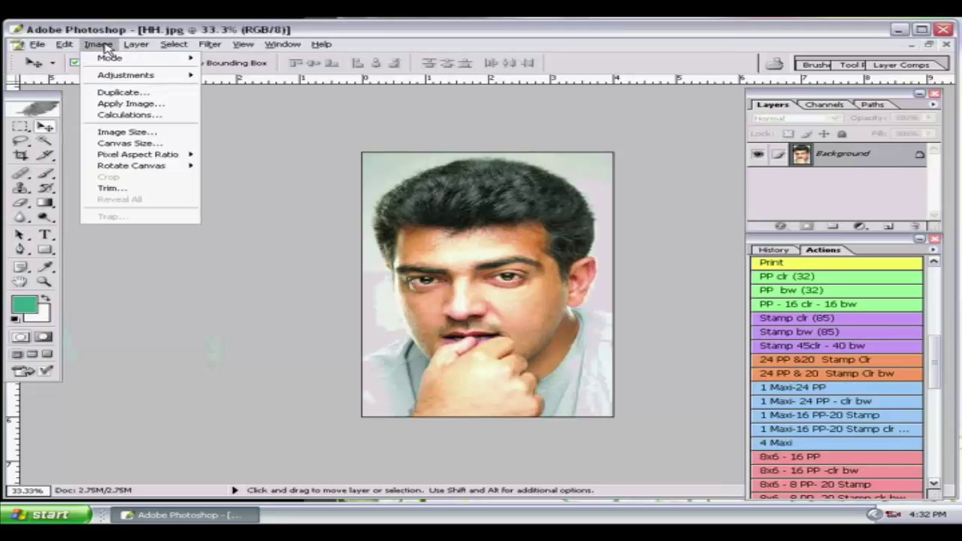
click(126, 132)
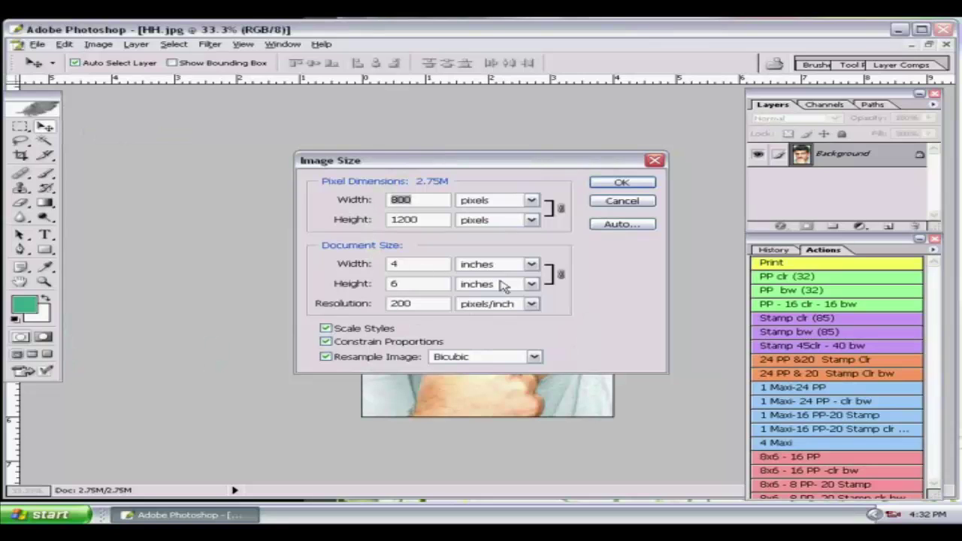
click(623, 203)
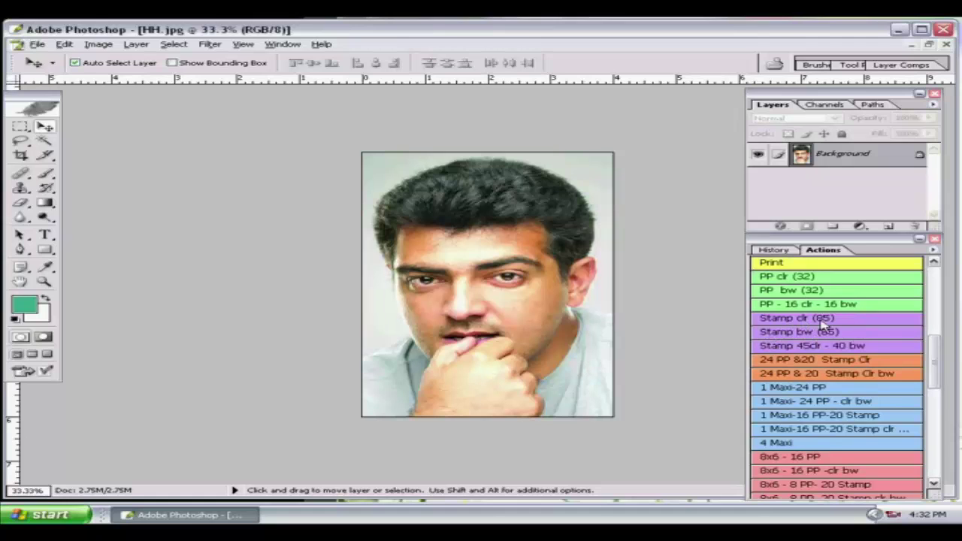
Run the Stamp clr (85) action on the portrait, and move the Layers and Actions palettes aside to uncover the generated stamp sheet
click(843, 320)
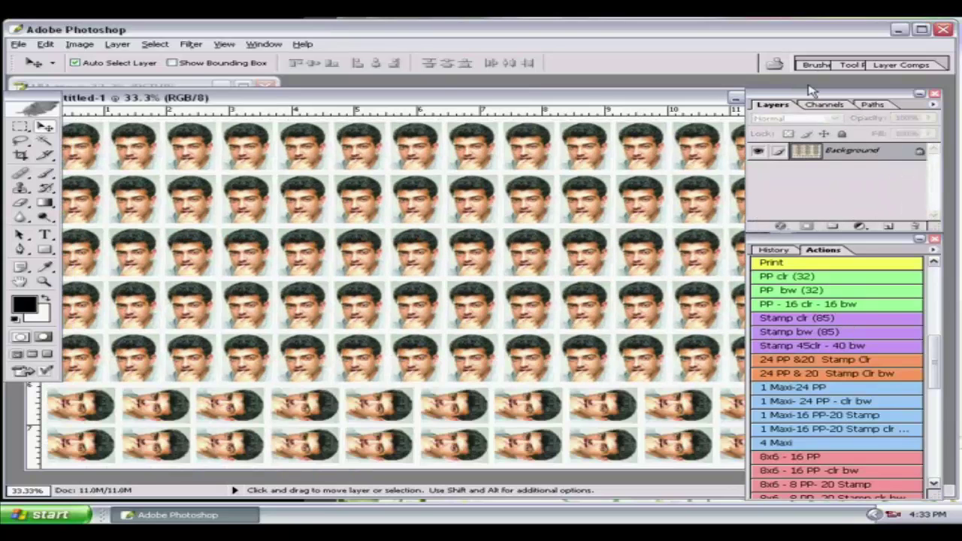
drag(888, 104, 954, 120)
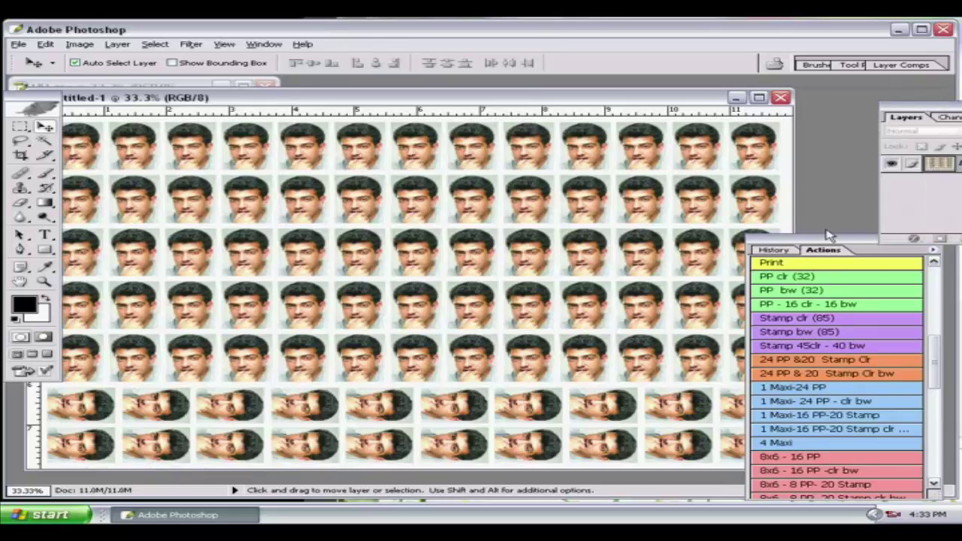
drag(808, 239, 890, 261)
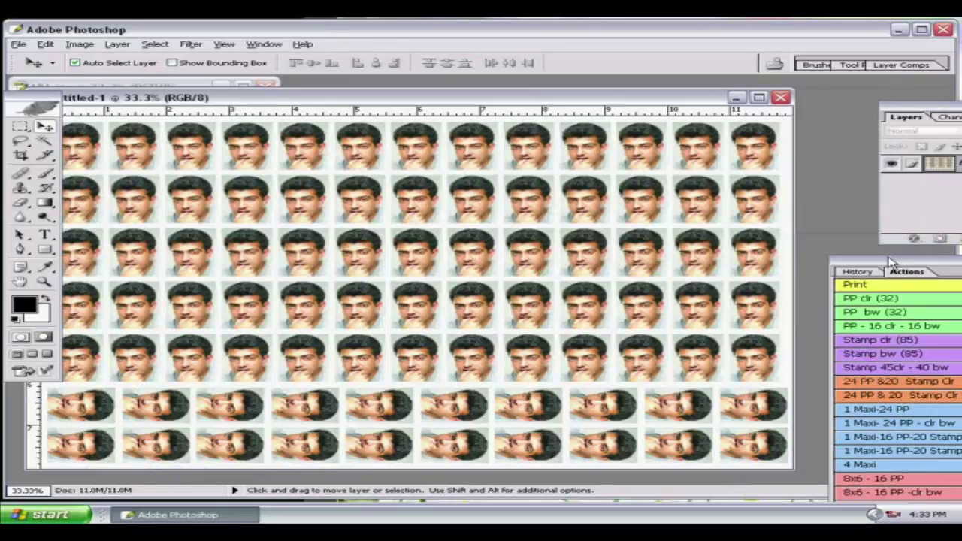